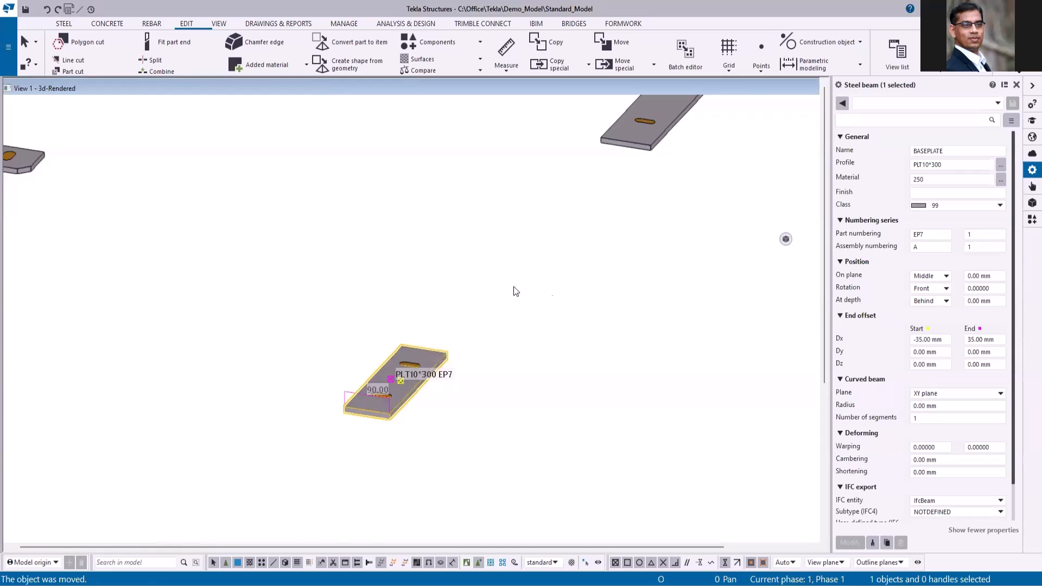
# Inquire the GU1B contour plate in the standard parts model to read its part and assembly positions
pyautogui.scroll(3, 432, 282)
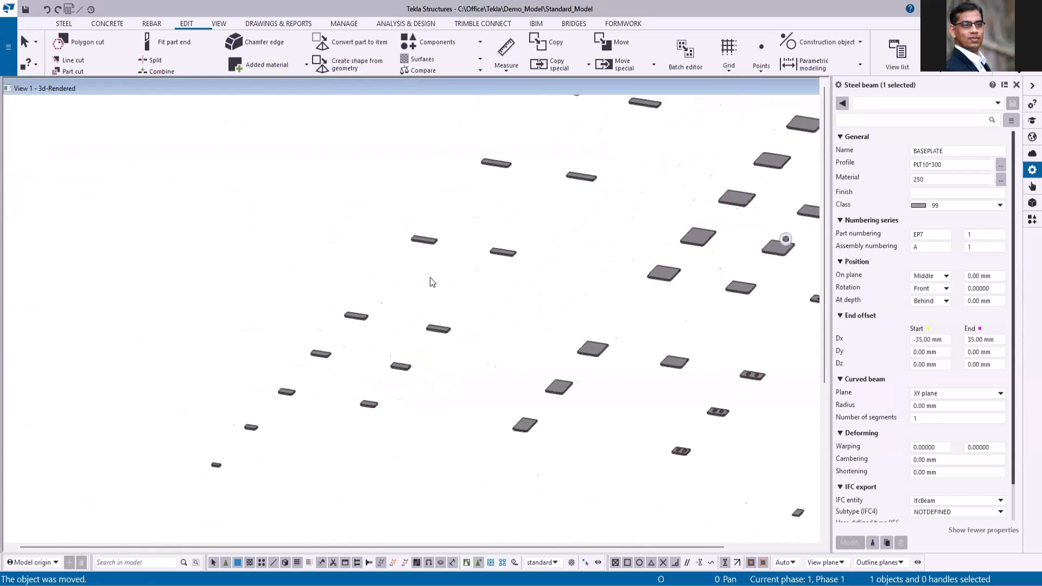
pyautogui.click(434, 239)
pyautogui.scroll(-5, 488, 206)
pyautogui.scroll(5, 468, 279)
pyautogui.click(471, 260)
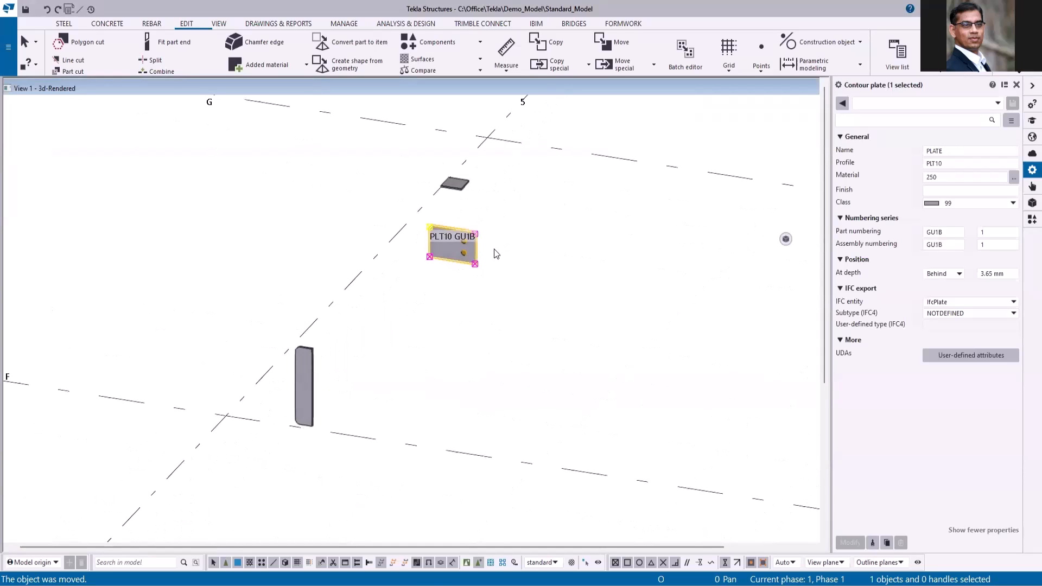
pyautogui.scroll(2, 379, 304)
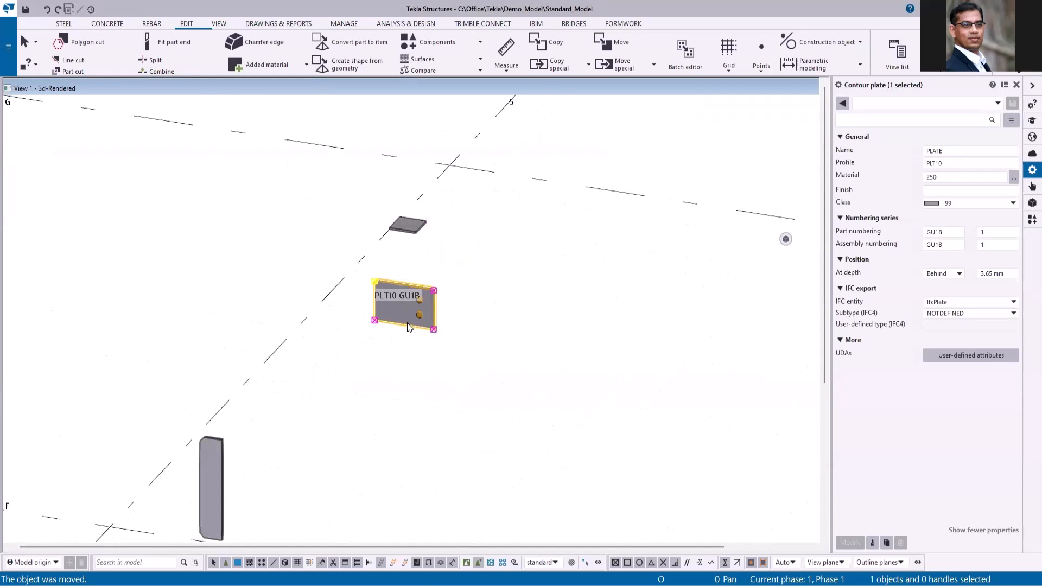
pyautogui.rightClick(408, 232)
pyautogui.moveTo(488, 279)
pyautogui.click(568, 279)
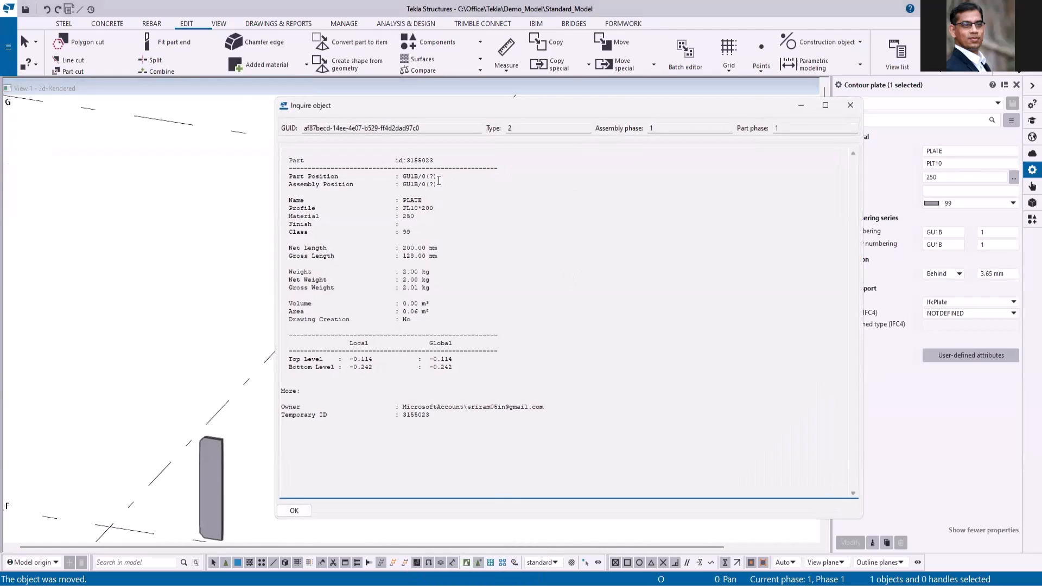
pyautogui.click(850, 104)
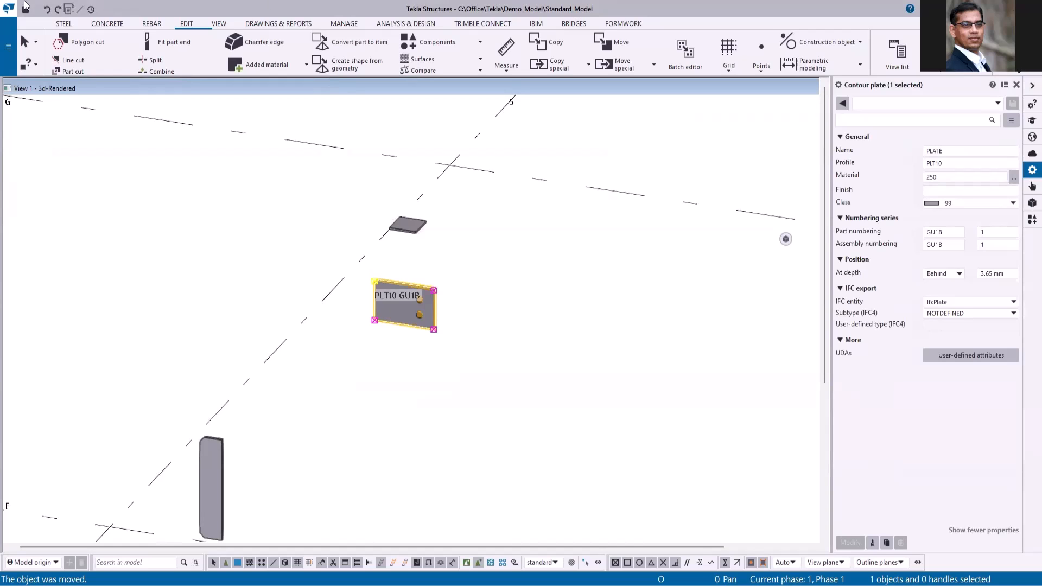
# Open the New_Project model in place of the standard parts model
pyautogui.click(10, 43)
pyautogui.click(46, 96)
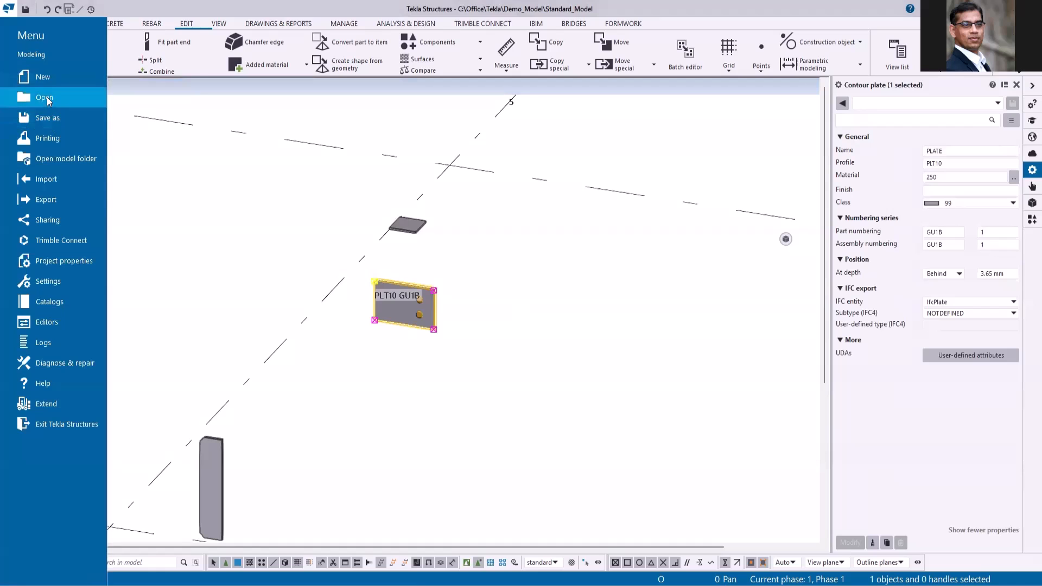
pyautogui.click(151, 57)
pyautogui.click(251, 83)
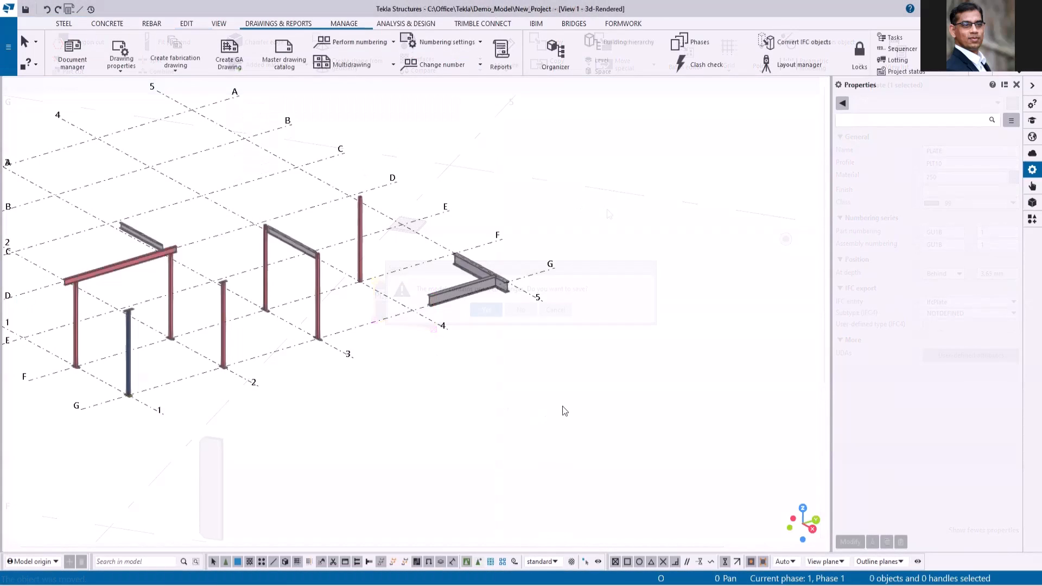
# Examine the properties and saved settings of the Base plate (1004) component under the blue column at grid G-1
pyautogui.scroll(-5, 562, 406)
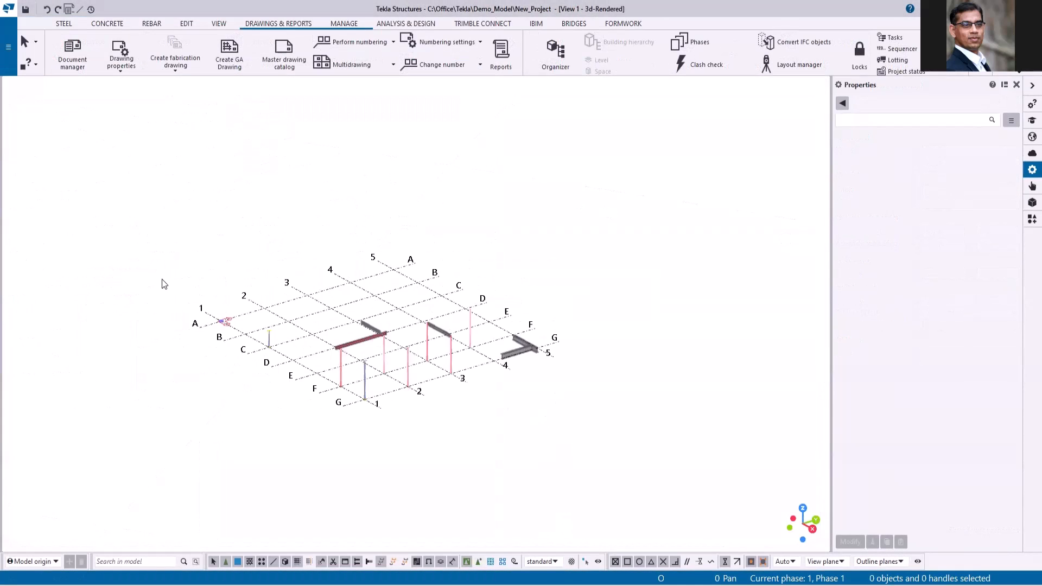
pyautogui.scroll(5, 517, 359)
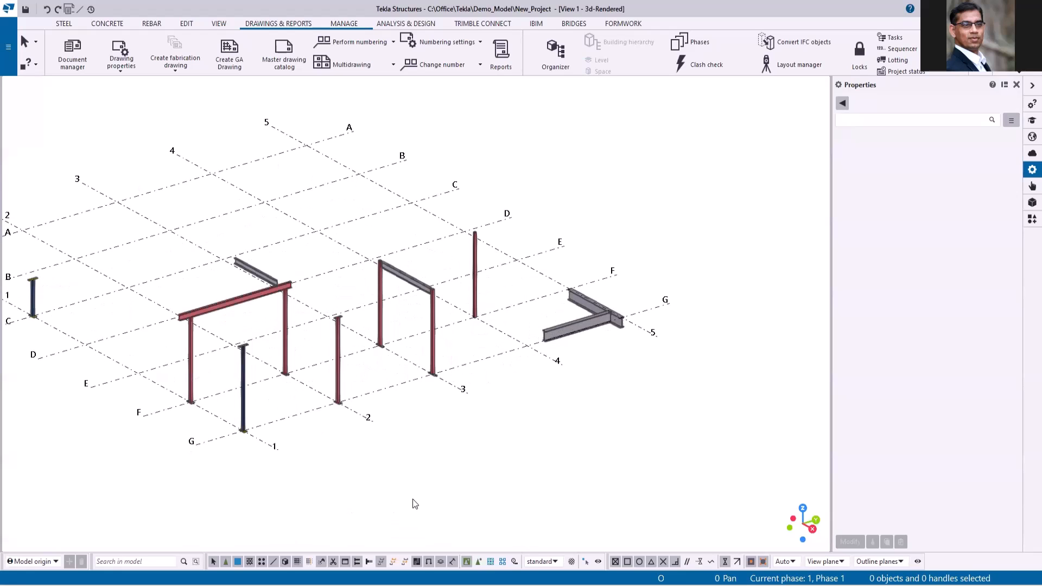
pyautogui.scroll(10, 259, 418)
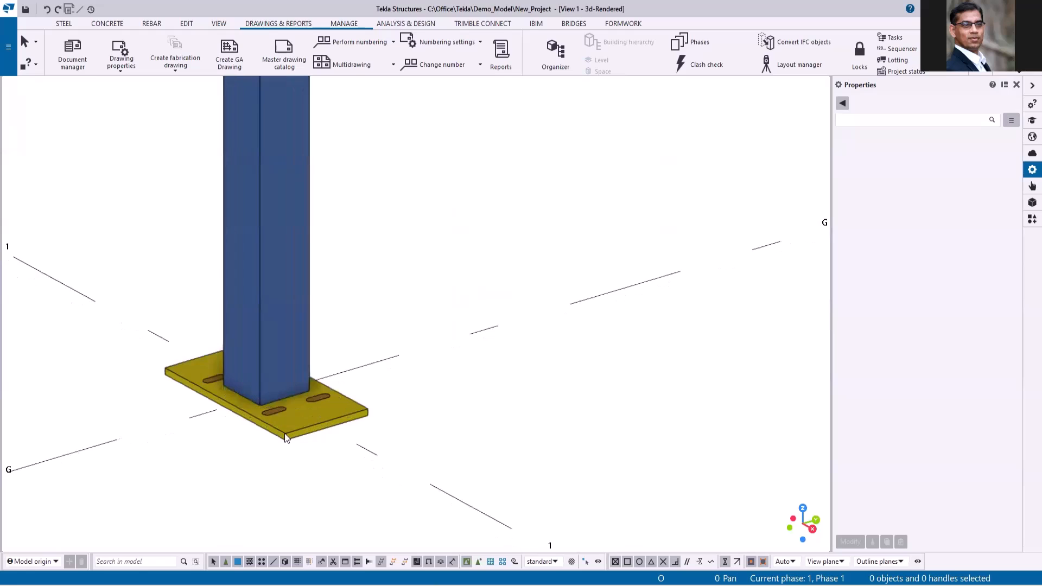
pyautogui.click(287, 418)
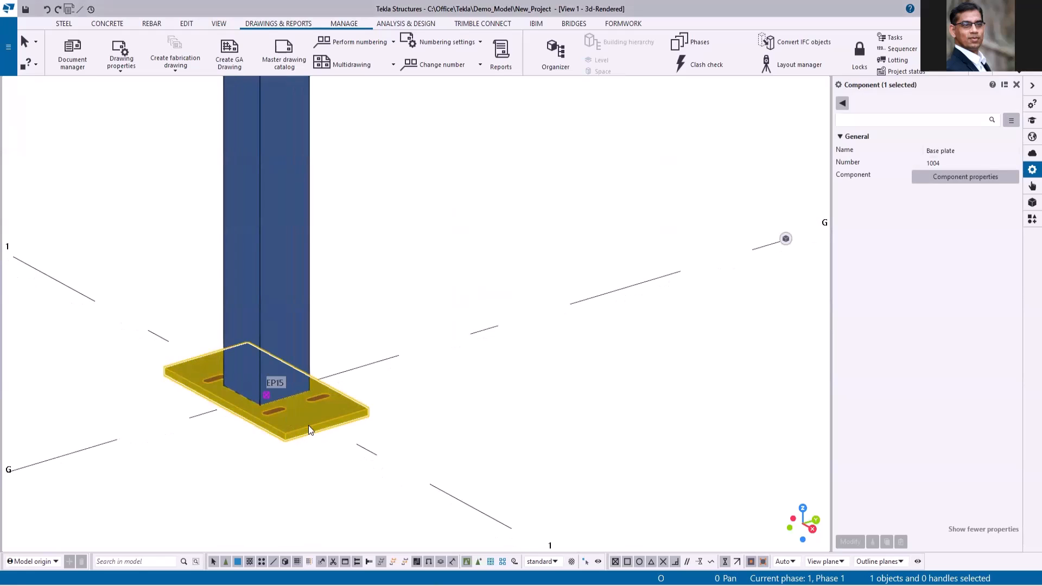
pyautogui.doubleClick(308, 425)
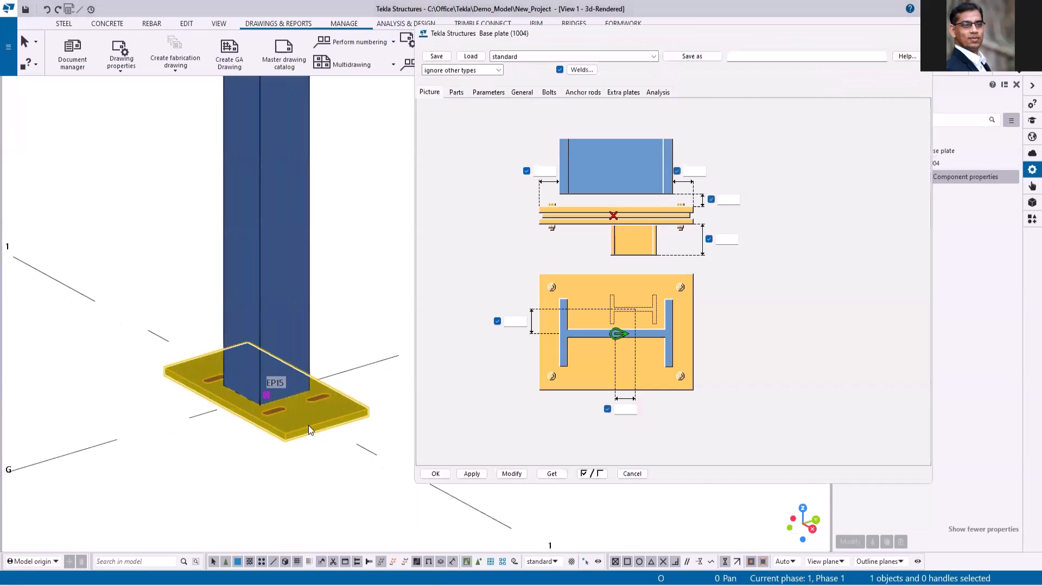
pyautogui.click(653, 56)
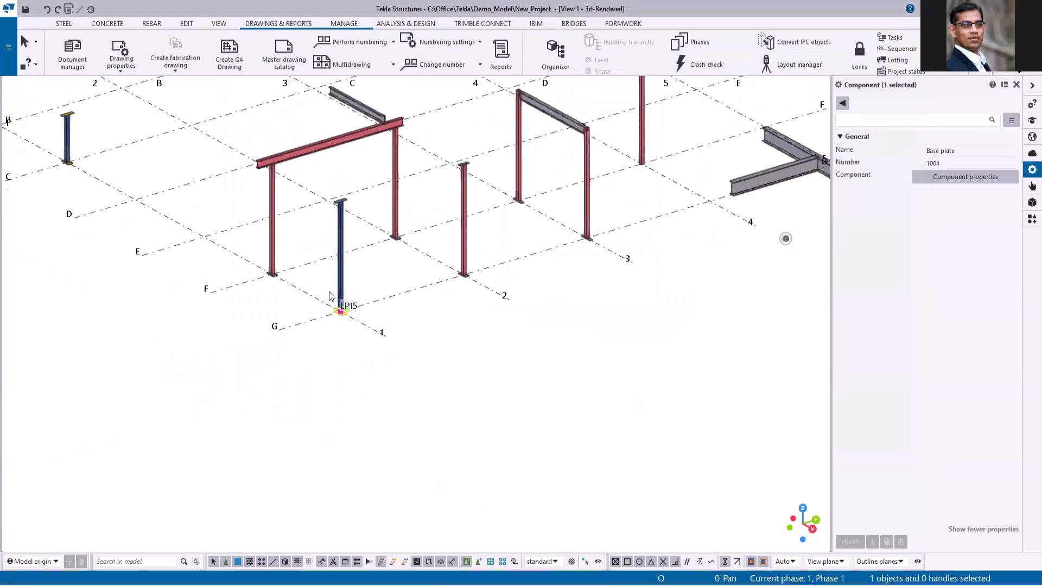
# Open the IBim Standard Connection tool and keep the two beams meeting at grid G-5 in clear view
pyautogui.scroll(3, 593, 214)
pyautogui.scroll(5, 593, 214)
pyautogui.scroll(-2, 595, 259)
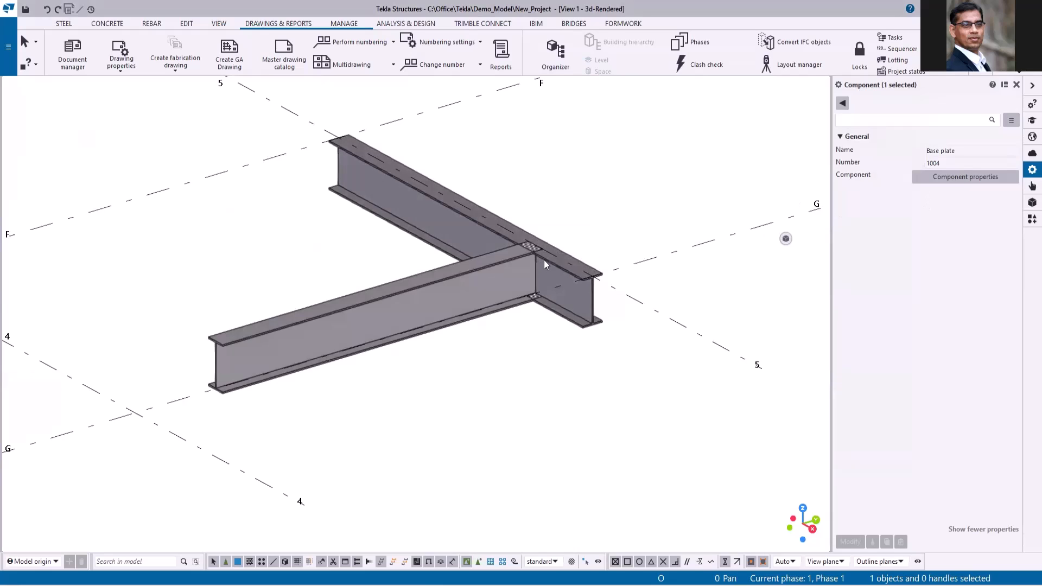
pyautogui.click(1030, 220)
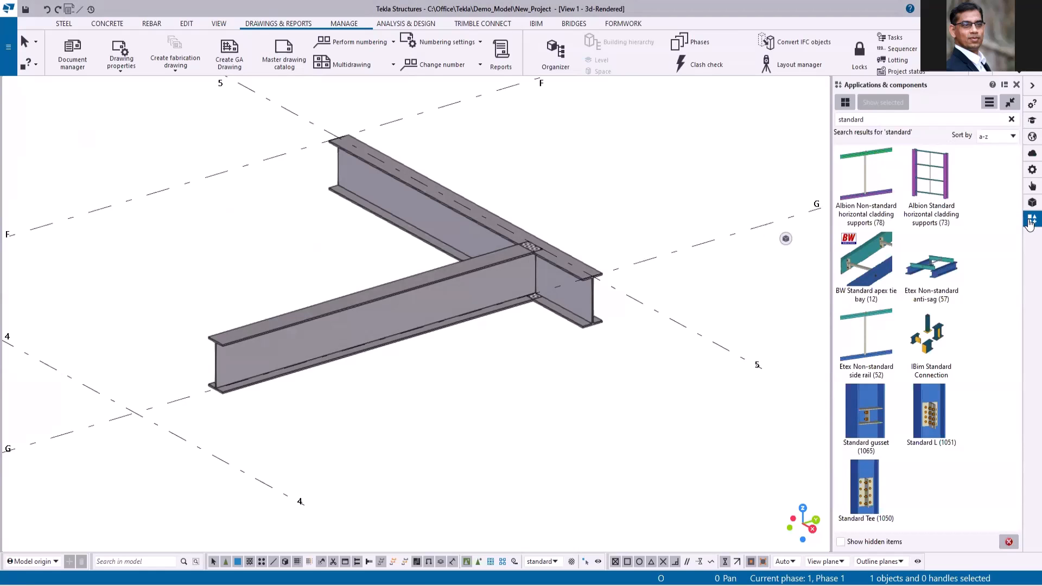
pyautogui.doubleClick(924, 343)
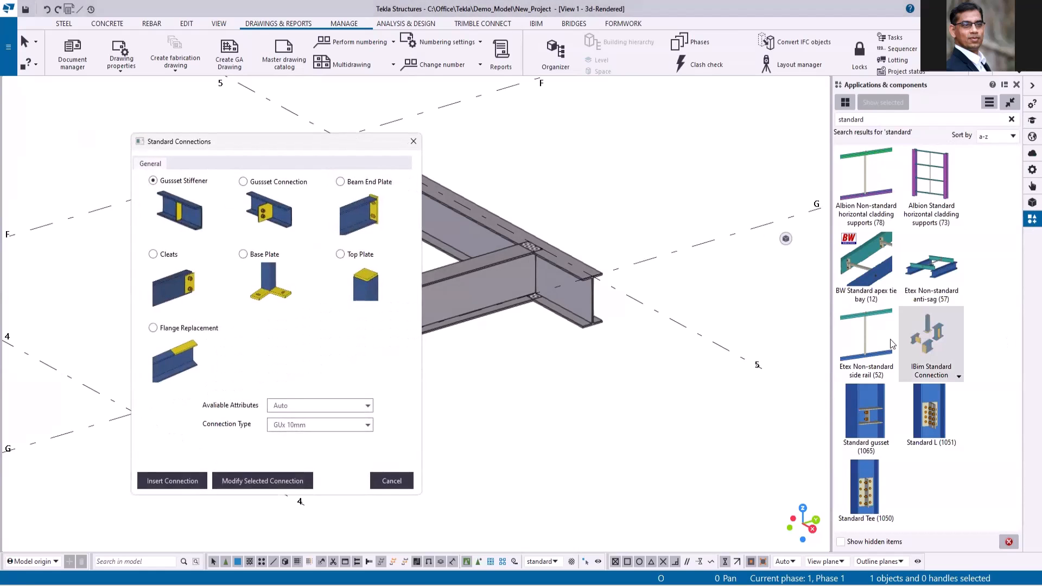
pyautogui.moveTo(289, 148); pyautogui.dragTo(844, 149)
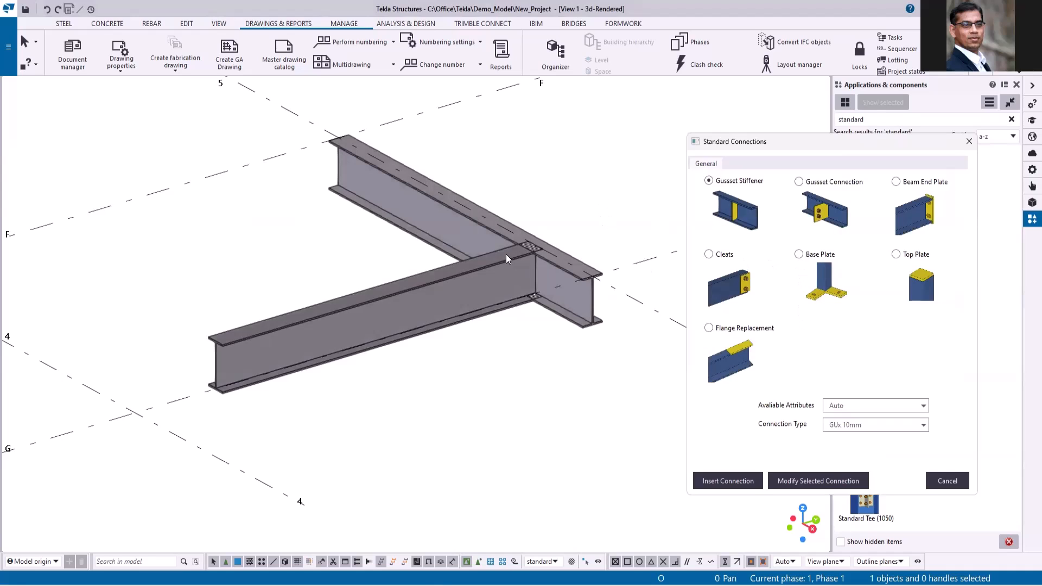
# Insert a Gusset Connection with the GU1B attributes between the grid 5 beam and the grid G beam
pyautogui.click(799, 182)
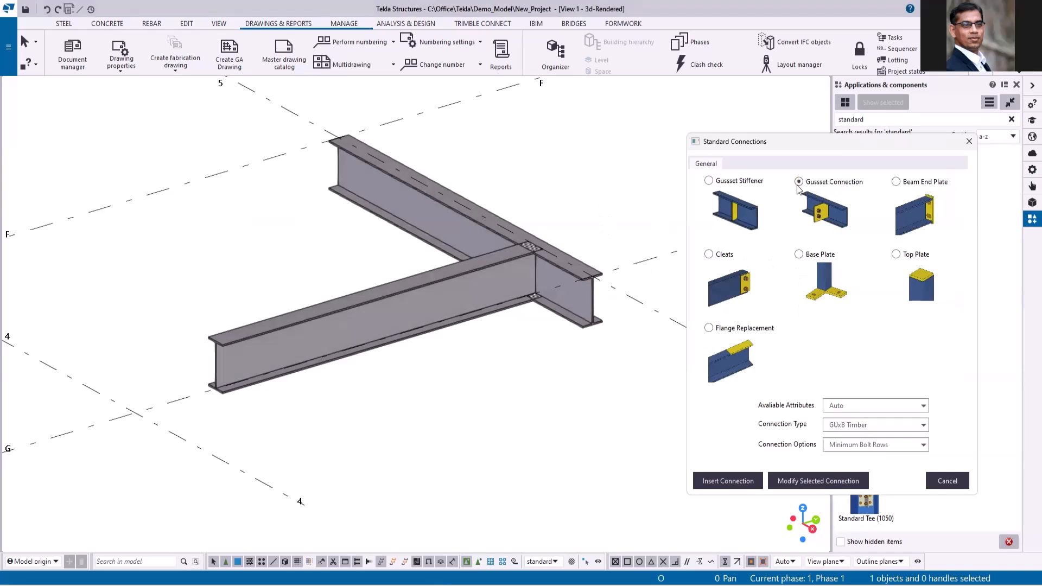
pyautogui.click(924, 408)
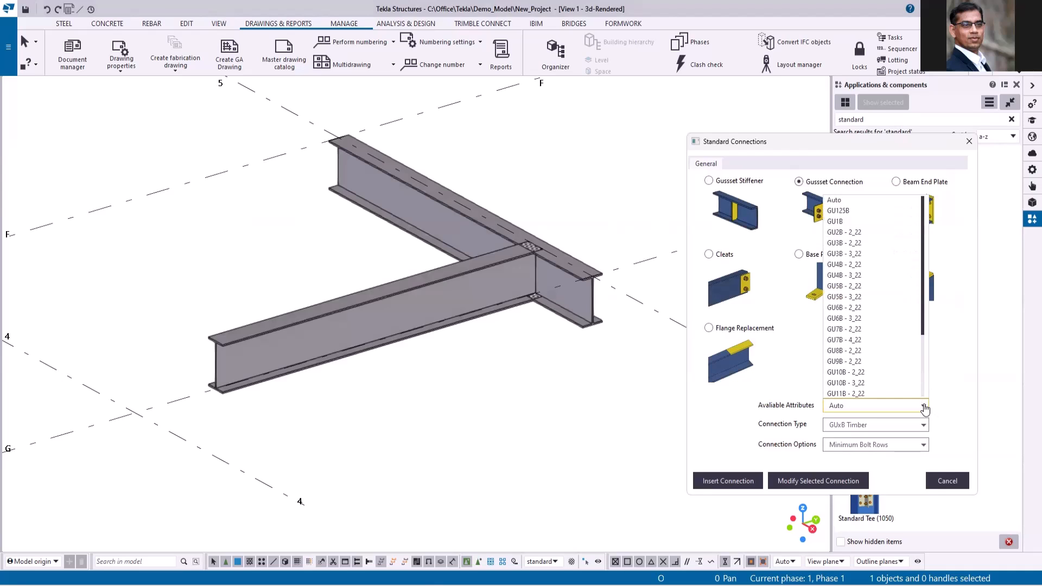
pyautogui.click(838, 221)
pyautogui.click(728, 480)
pyautogui.click(554, 268)
pyautogui.click(498, 261)
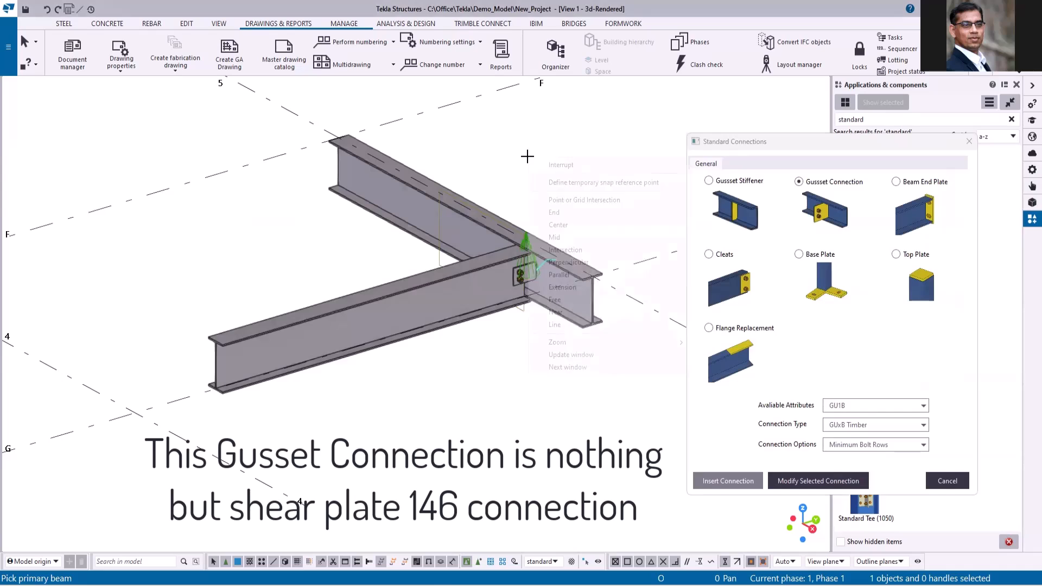
# Insert a Gusset Stiffener with the GU15 attributes and GUx 10mm type on the grid 5 beam
pyautogui.click(709, 180)
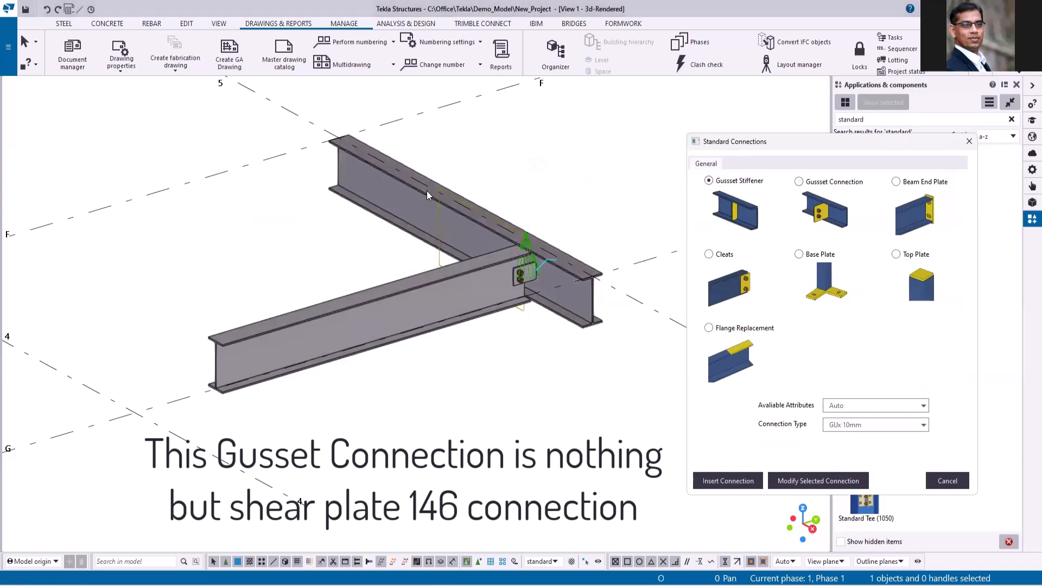
pyautogui.click(923, 407)
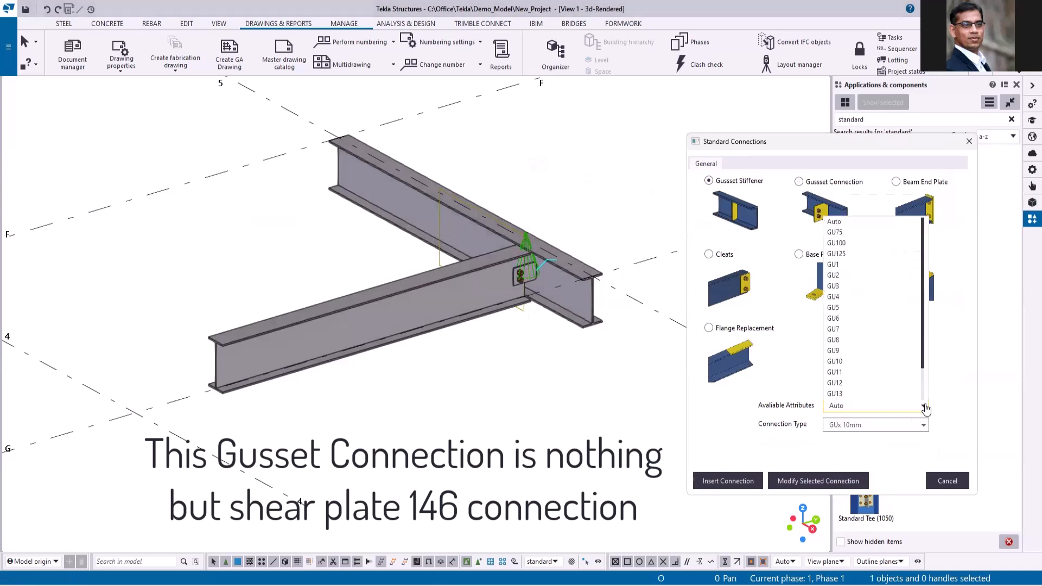
pyautogui.scroll(-5, 834, 298)
pyautogui.click(835, 328)
pyautogui.click(727, 481)
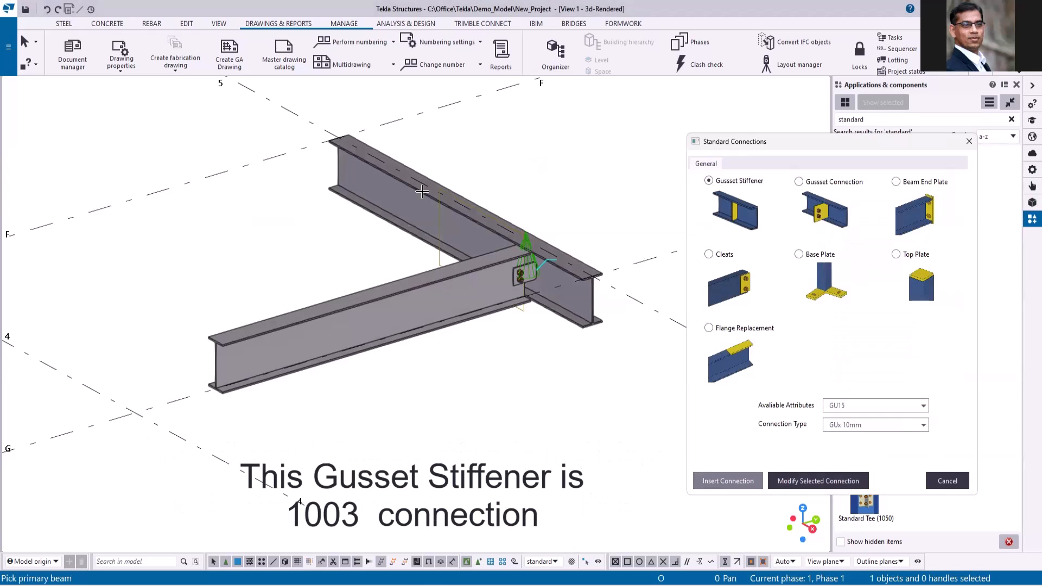
pyautogui.click(415, 178)
pyautogui.rightClick(499, 130)
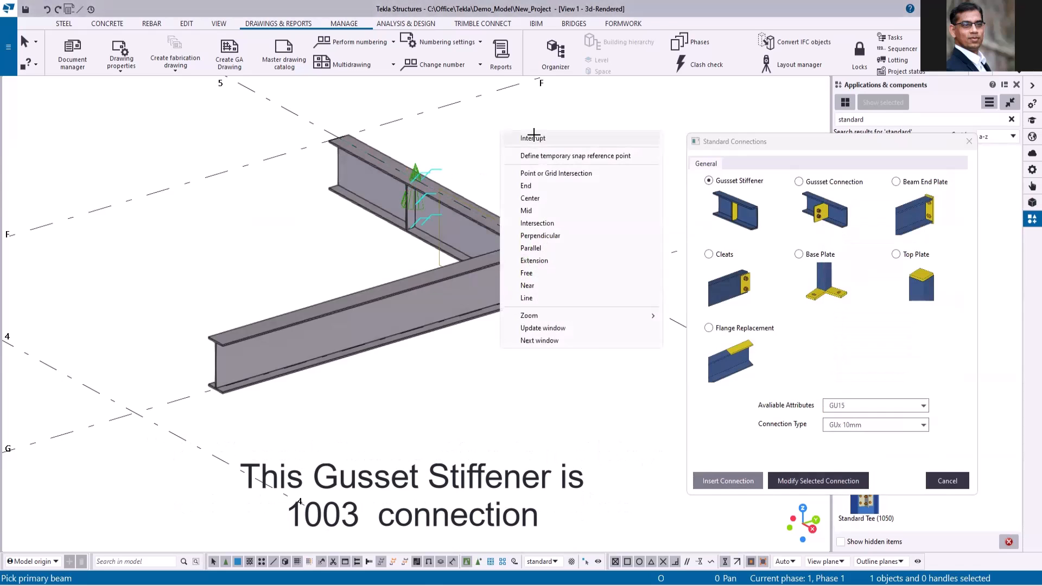
pyautogui.click(535, 136)
pyautogui.doubleClick(535, 136)
# Insert a Top Plate with Auto attributes and TPxS 6mm Plate type on the red column at grid F-4, closing the open dialogs
pyautogui.scroll(-10, 454, 344)
pyautogui.scroll(10, 393, 321)
pyautogui.click(396, 319)
pyautogui.scroll(-3, 358, 189)
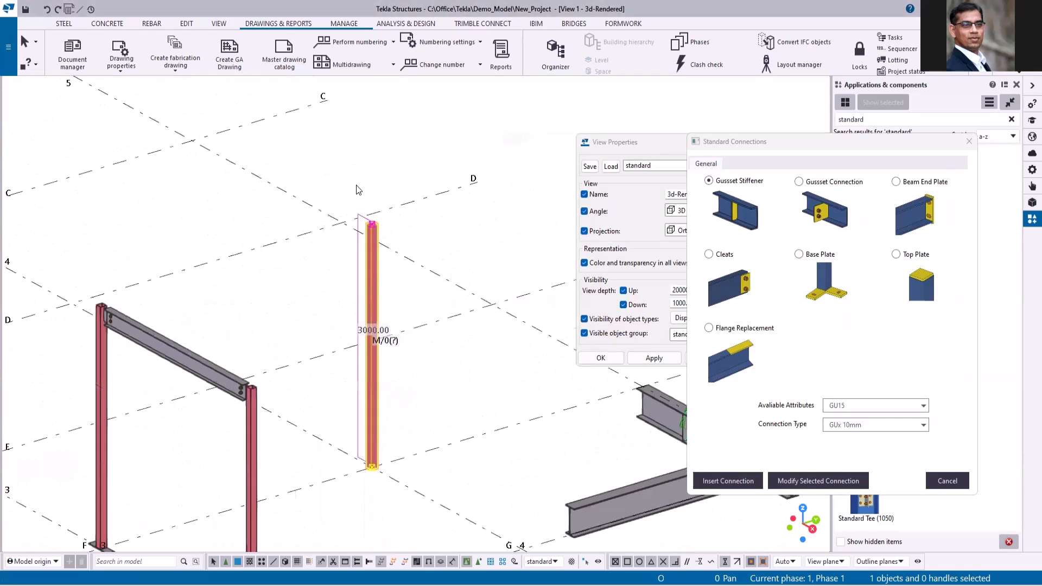
pyautogui.click(896, 254)
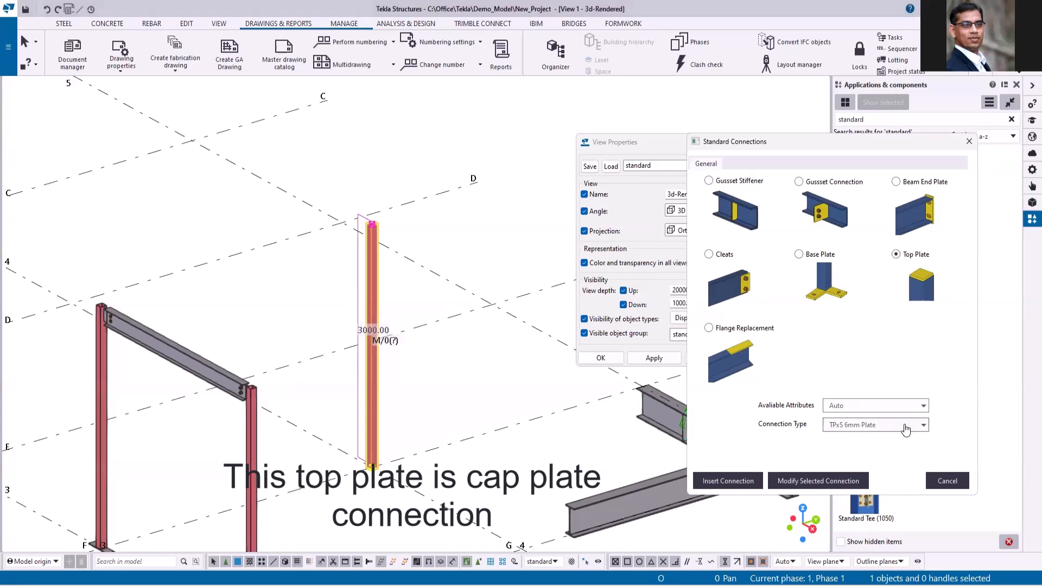
pyautogui.click(727, 480)
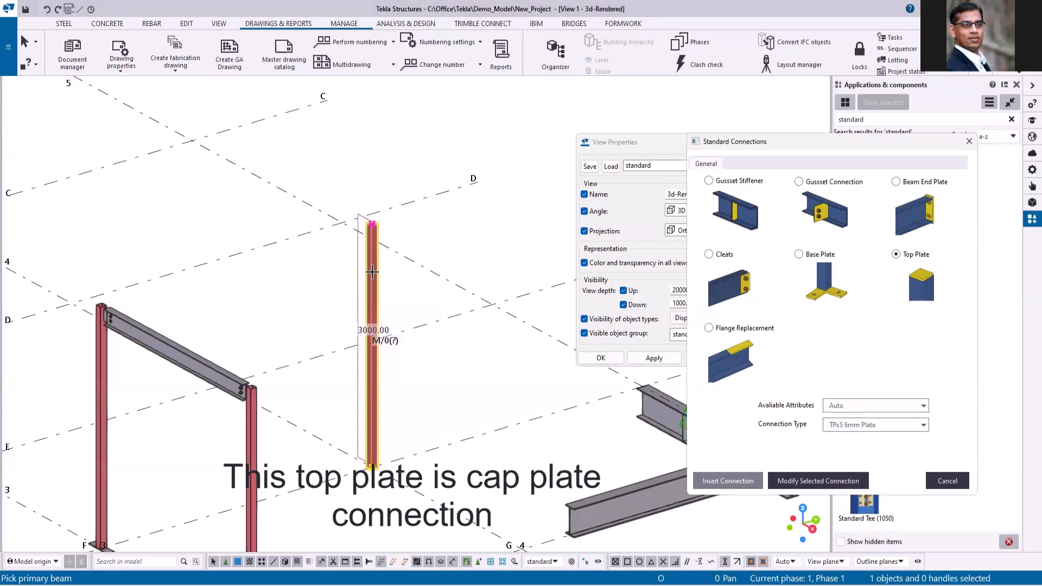
pyautogui.click(372, 272)
pyautogui.click(371, 228)
pyautogui.rightClick(398, 162)
pyautogui.click(431, 158)
pyautogui.scroll(5, 314, 280)
pyautogui.scroll(-2, 345, 246)
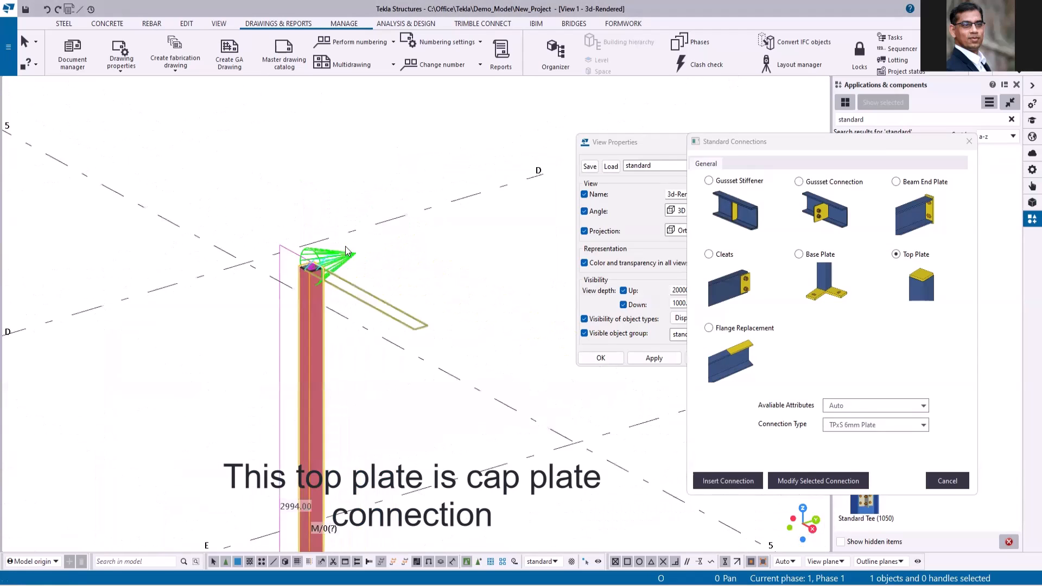
pyautogui.scroll(6, 328, 379)
pyautogui.scroll(-5, 363, 201)
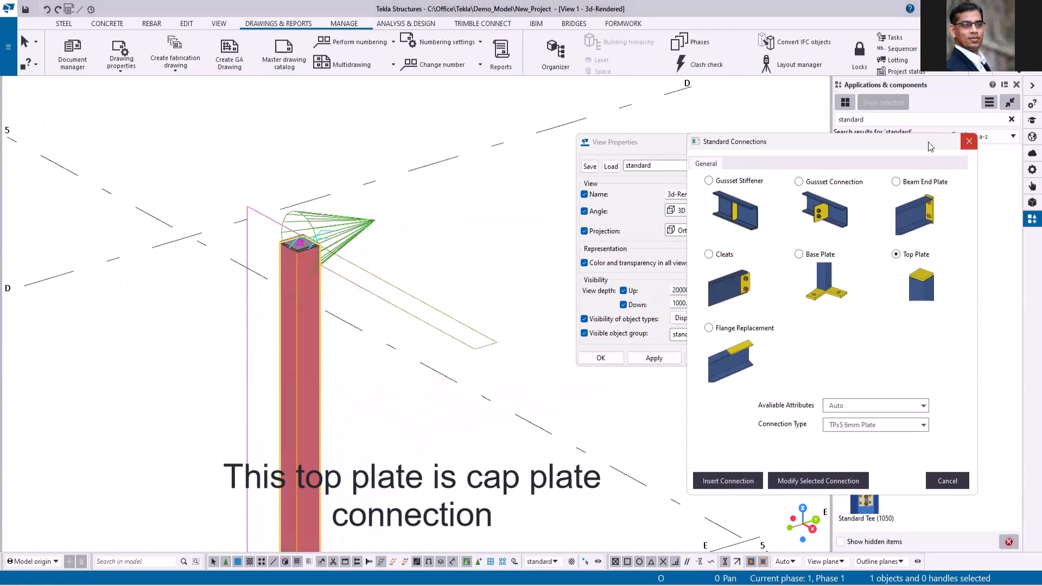
pyautogui.click(969, 141)
pyautogui.click(824, 142)
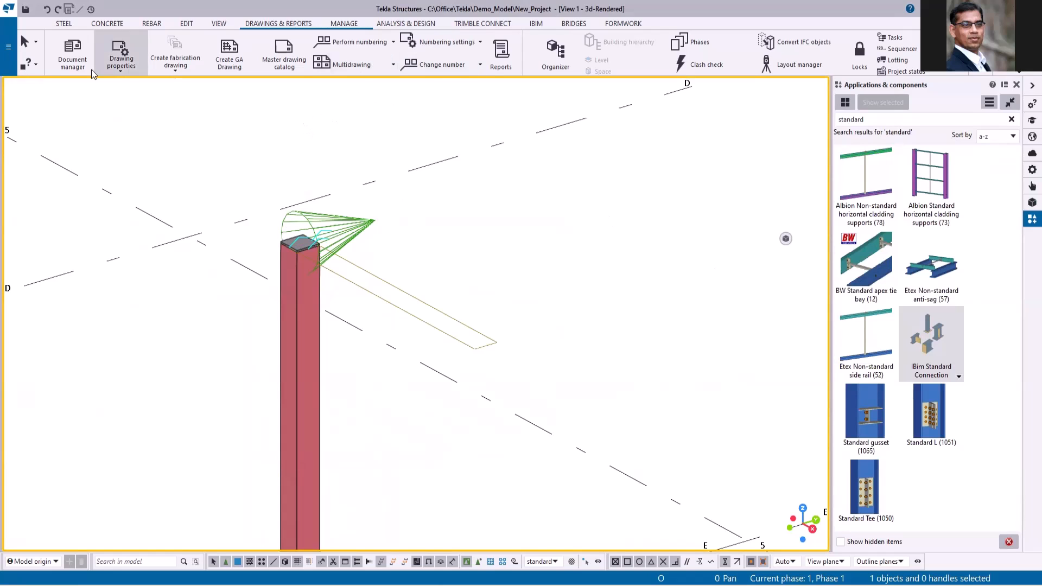
# Check the standard part model folder set for XS_STD_PART_MODEL in the Numbering advanced options
pyautogui.hotkey('ctrl', 'e')
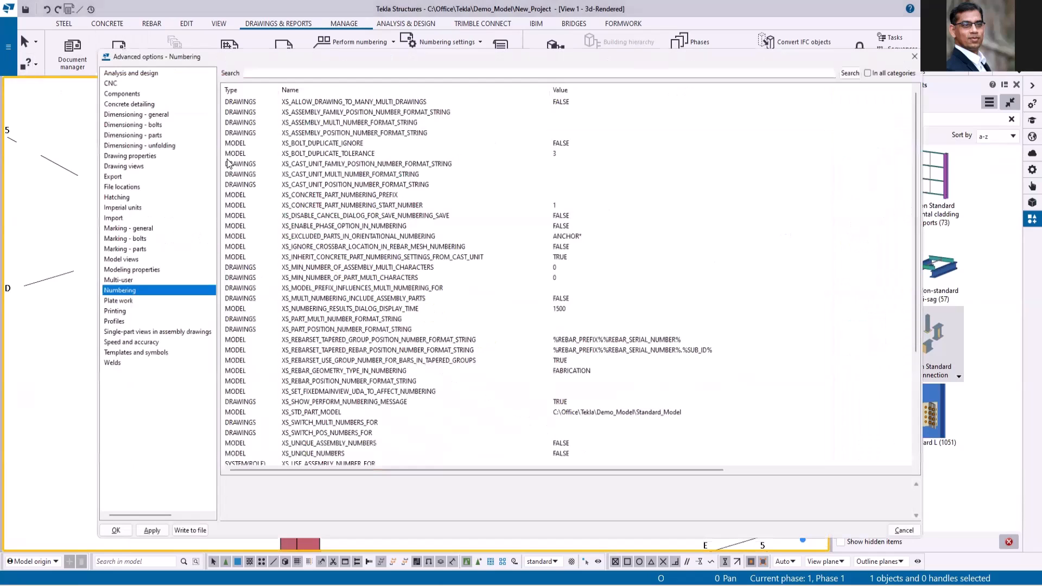
pyautogui.click(319, 418)
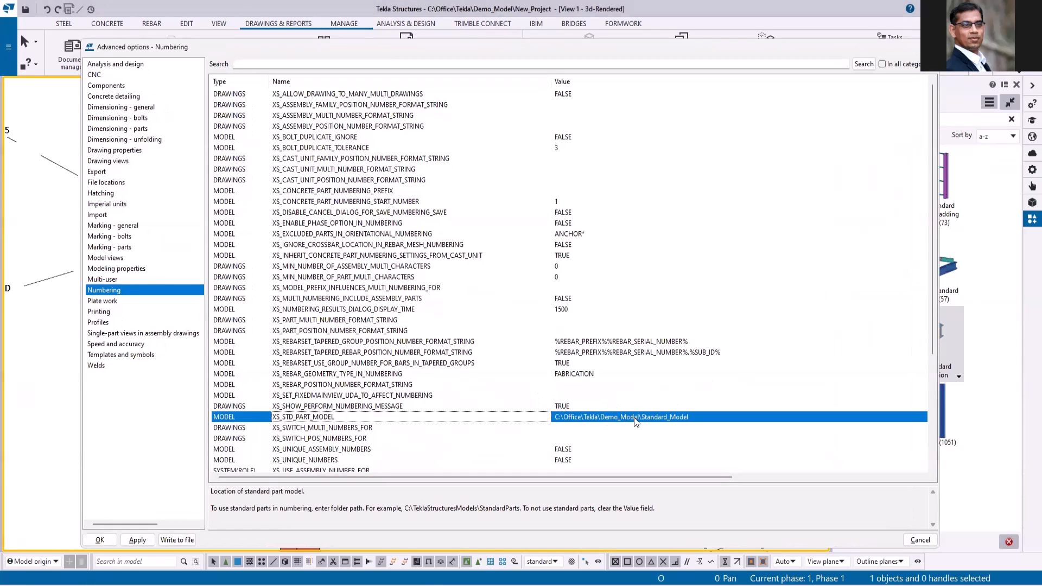
pyautogui.press('Escape')
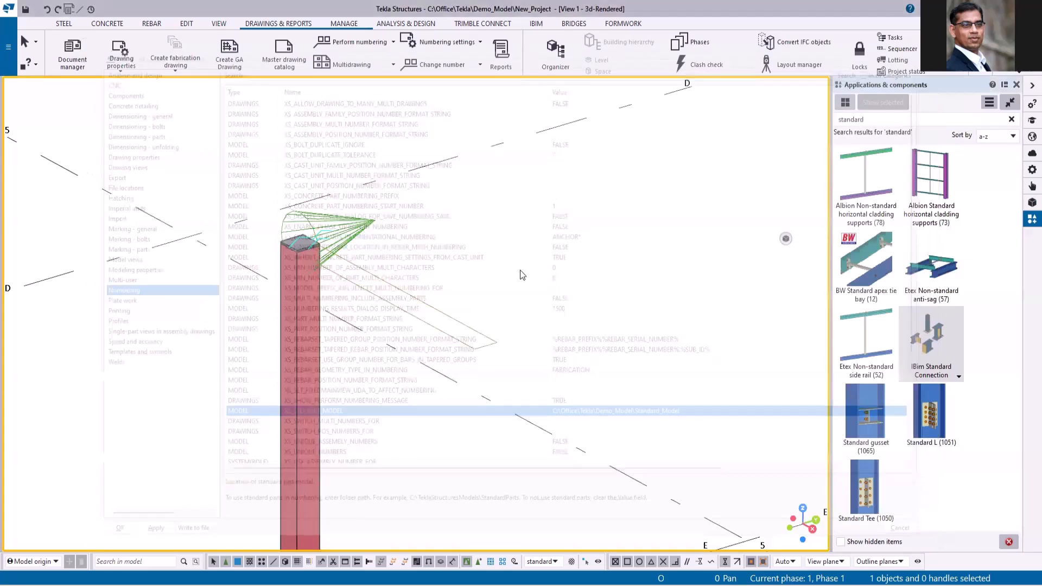
# Review the numbering setup, including the option to check for standard parts
pyautogui.click(448, 44)
pyautogui.click(432, 66)
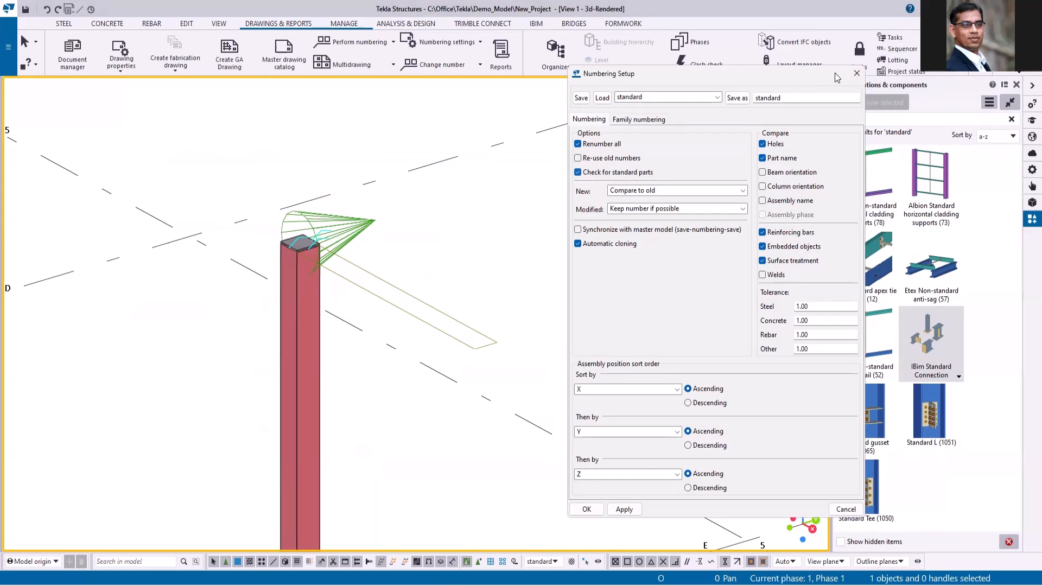
pyautogui.click(856, 73)
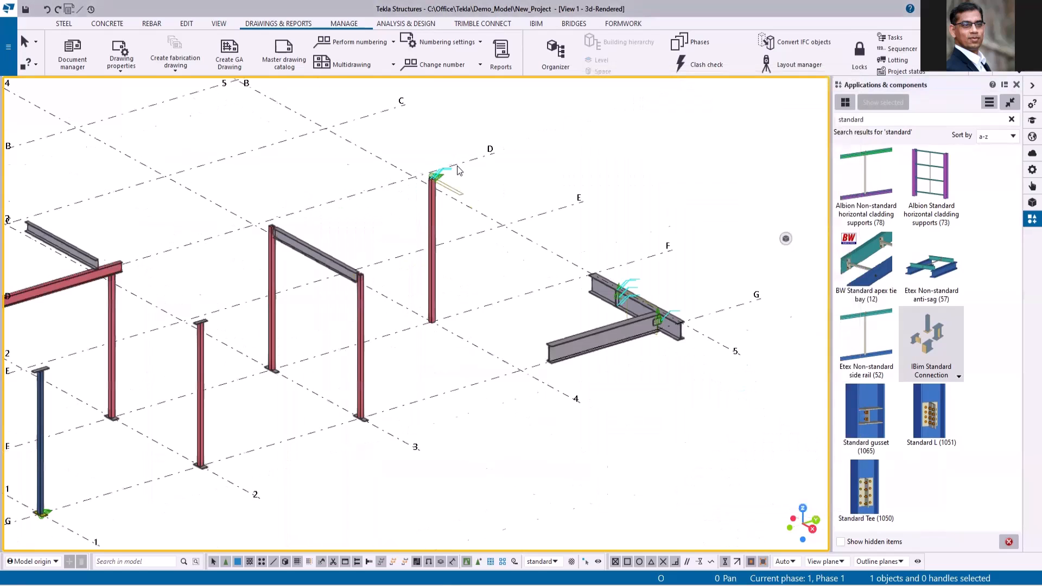
# Number the modified objects in the model
pyautogui.click(353, 42)
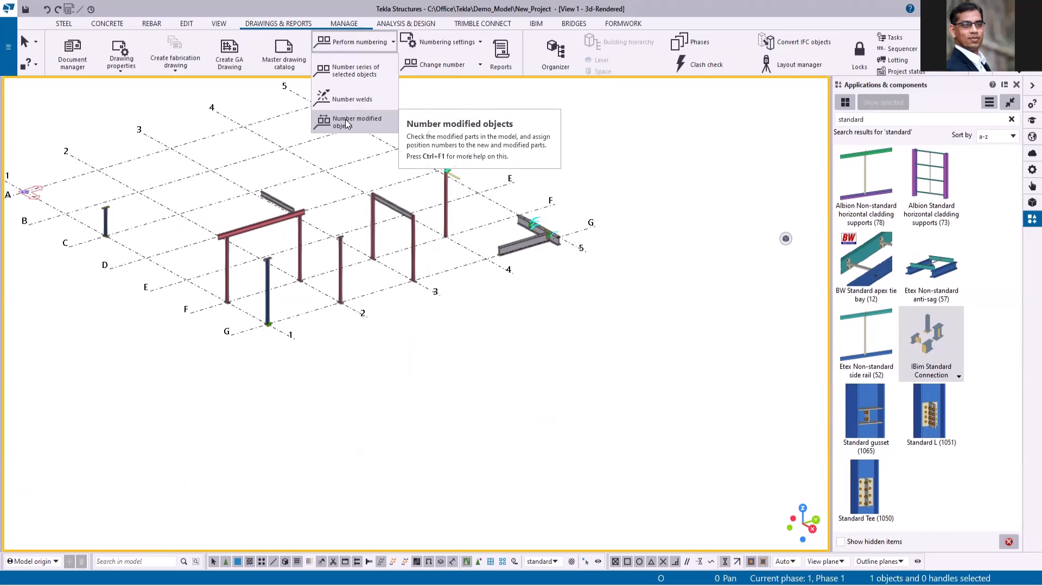
pyautogui.click(345, 120)
pyautogui.click(496, 321)
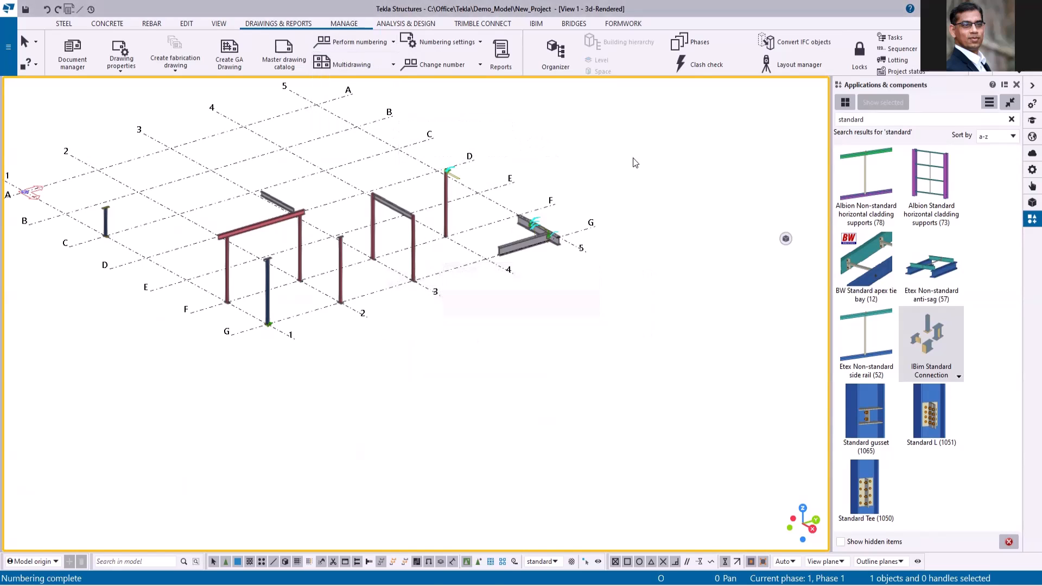
# Examine the part marks on the gusset plates, stiffeners, column top plate and base plates throughout the model
pyautogui.scroll(10, 548, 238)
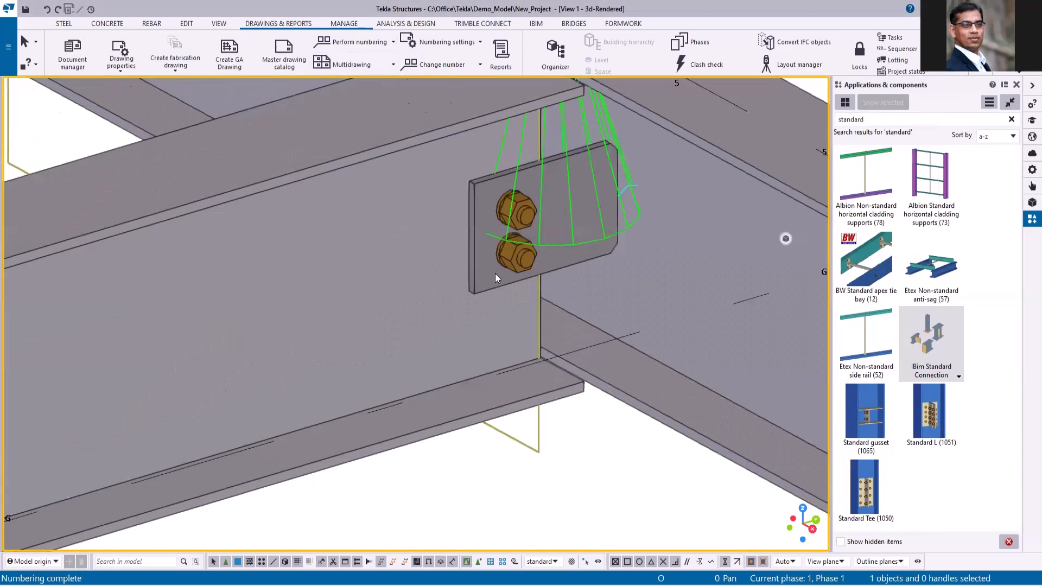
pyautogui.scroll(-5, 669, 277)
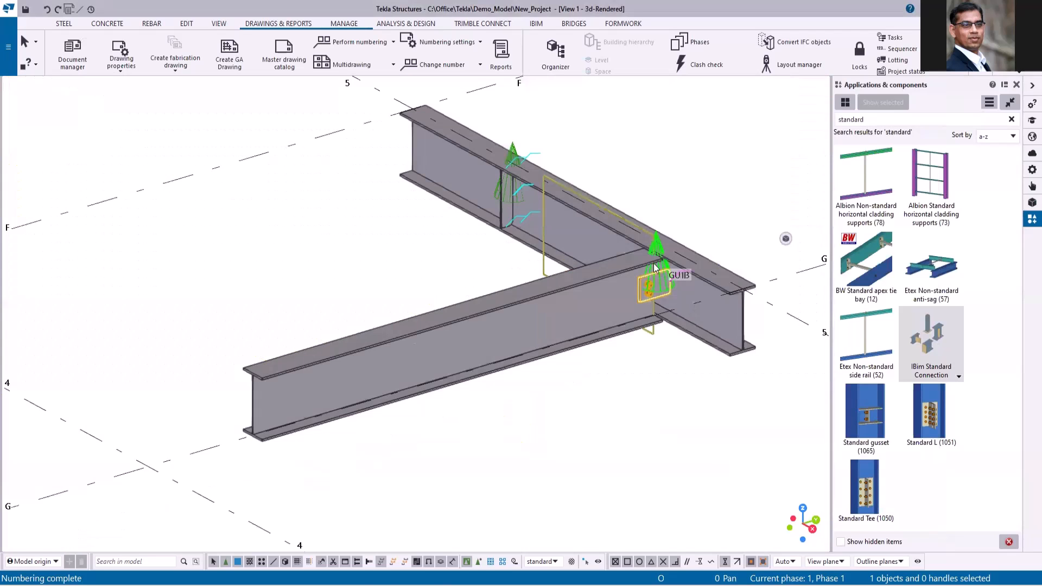
pyautogui.scroll(8, 513, 233)
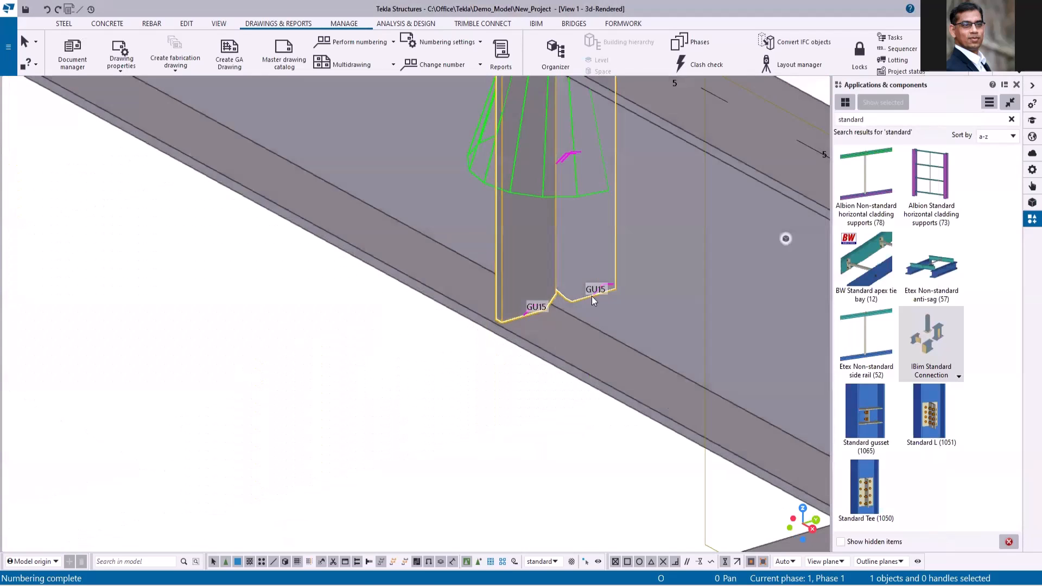
pyautogui.scroll(-8, 659, 289)
pyautogui.scroll(10, 391, 210)
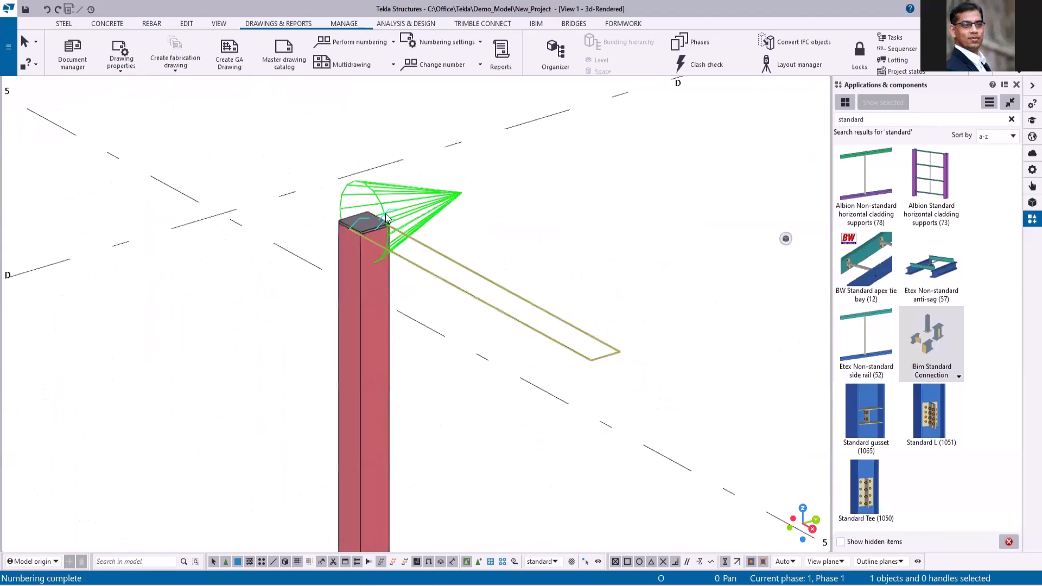
pyautogui.scroll(3, 390, 210)
pyautogui.scroll(-10, 580, 168)
pyautogui.scroll(10, 581, 167)
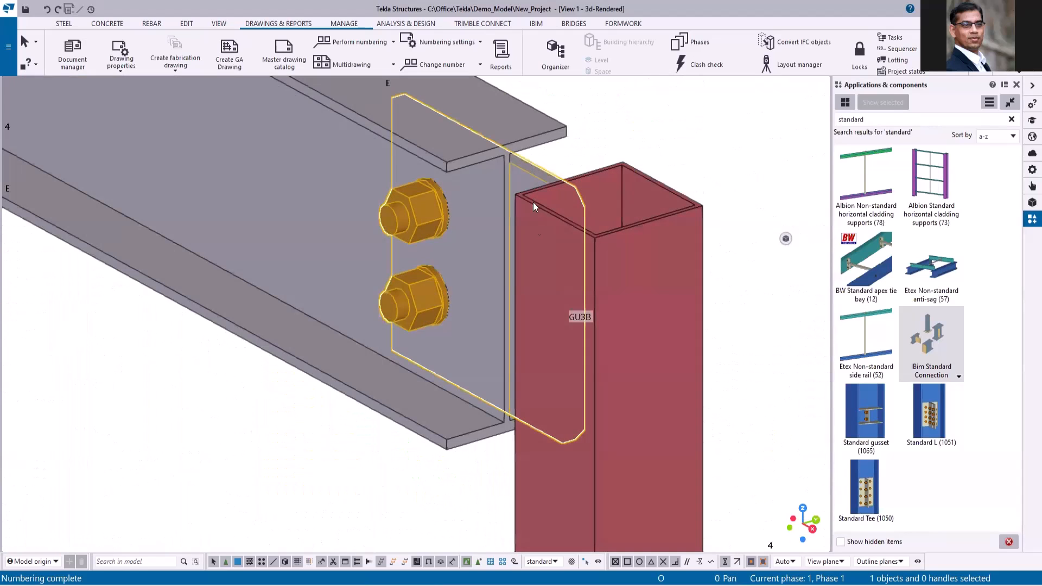
pyautogui.scroll(-10, 538, 213)
pyautogui.scroll(-5, 537, 213)
pyautogui.scroll(5, 472, 314)
pyautogui.scroll(5, 463, 347)
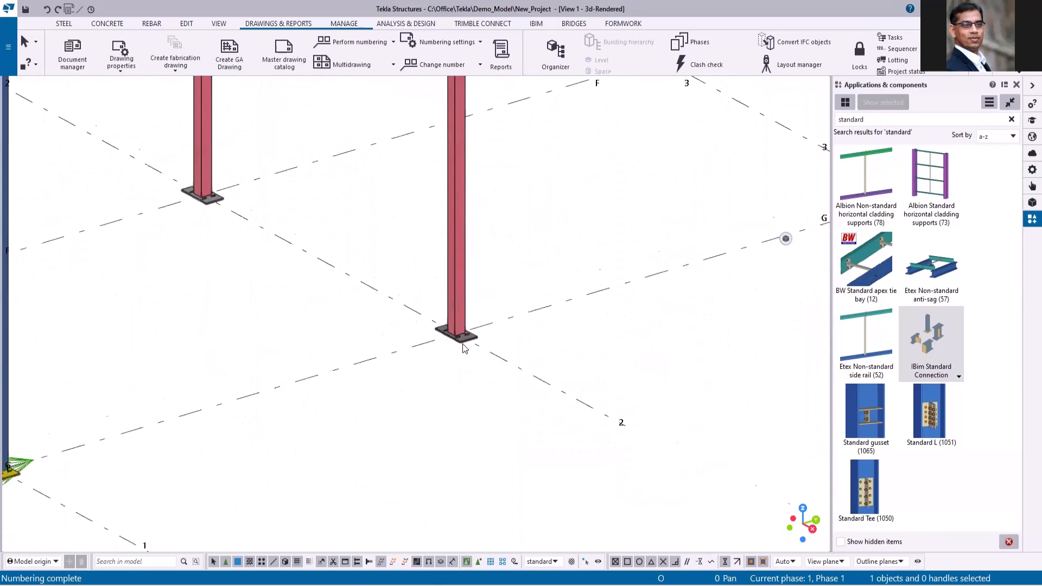
pyautogui.scroll(3, 464, 347)
pyautogui.scroll(-10, 384, 396)
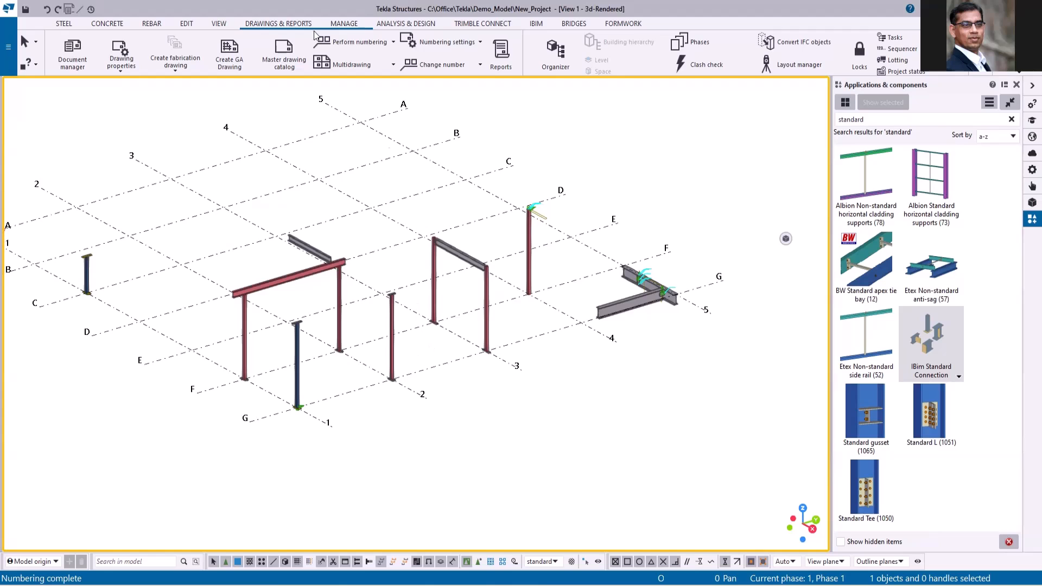
# Set the selection filter to FIRM_CONNECTION_PLATES and create a Part List report of the connection plates, closing the report after review
pyautogui.click(499, 53)
pyautogui.scroll(-4, 185, 199)
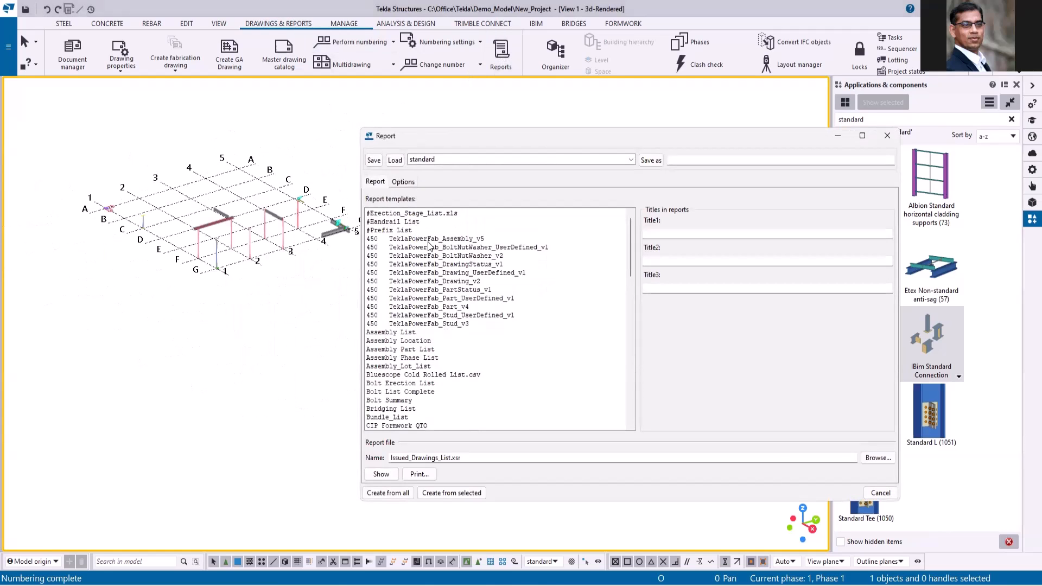
pyautogui.click(541, 561)
pyautogui.moveTo(648, 367); pyautogui.dragTo(649, 435)
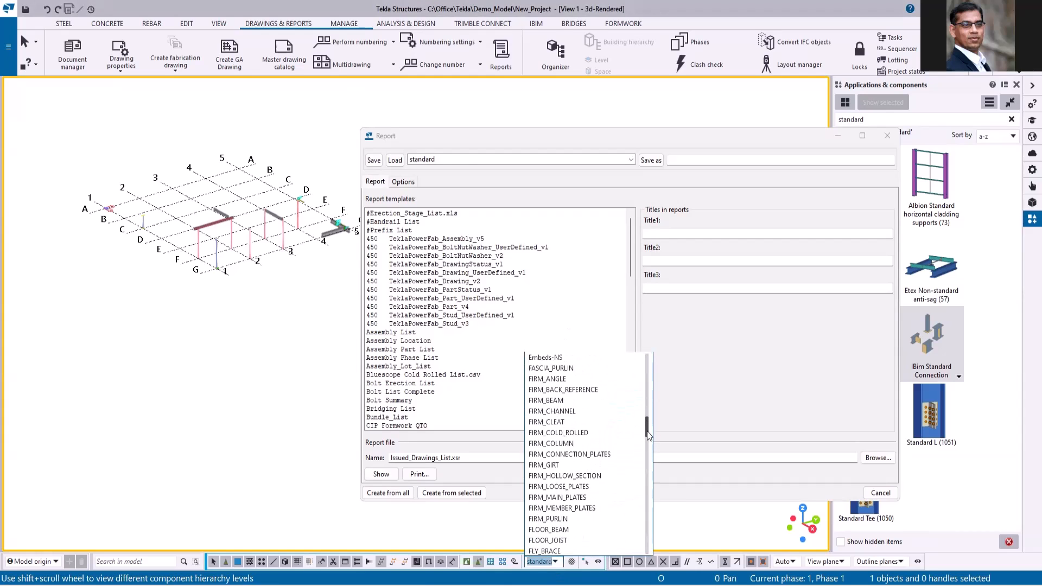
pyautogui.click(595, 454)
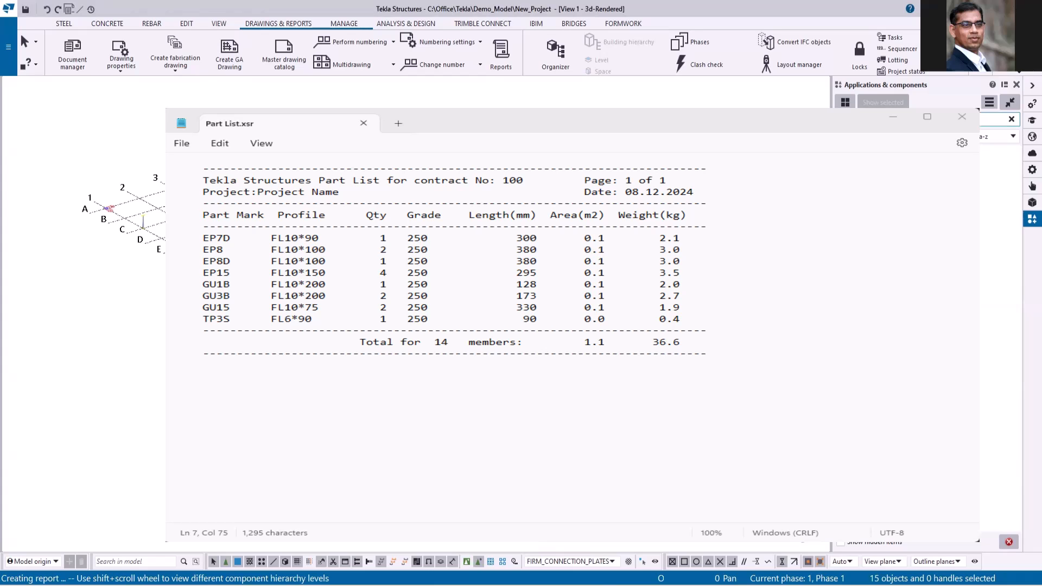
pyautogui.hotkey('alt', 'F4')
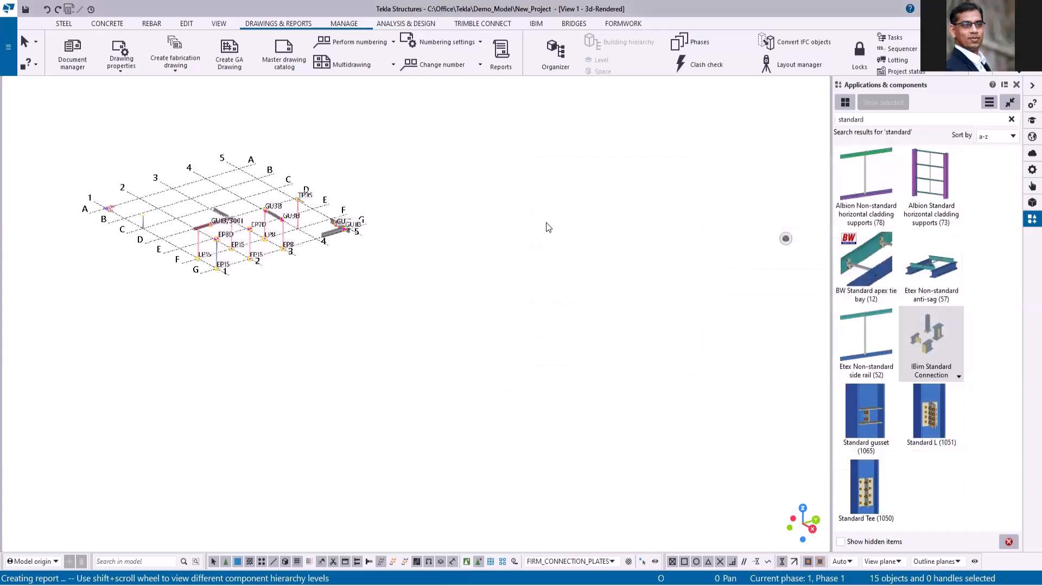